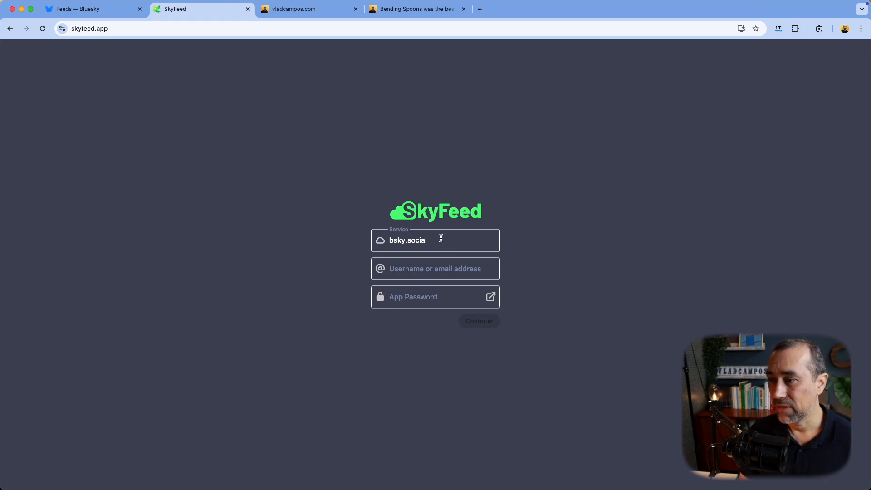
# Step: Enter the account's Bluesky handle in SkyFeed's username field
pyautogui.click(432, 266)
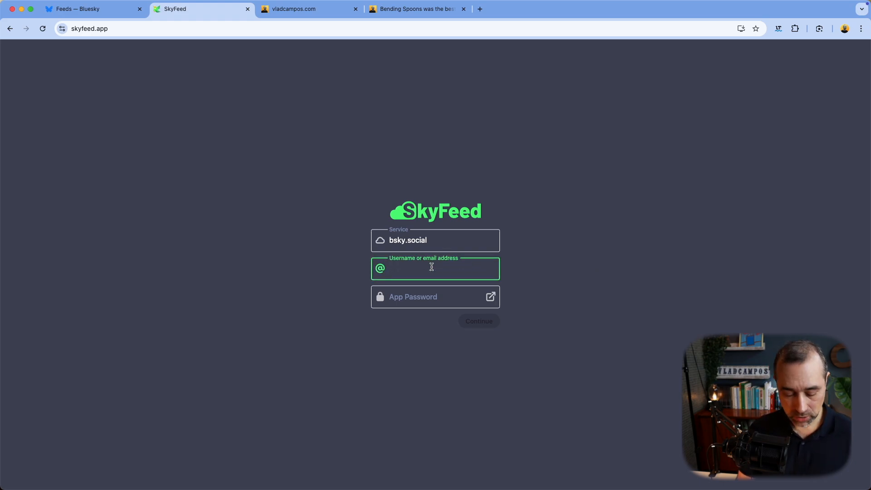
pyautogui.write('vladcampos')
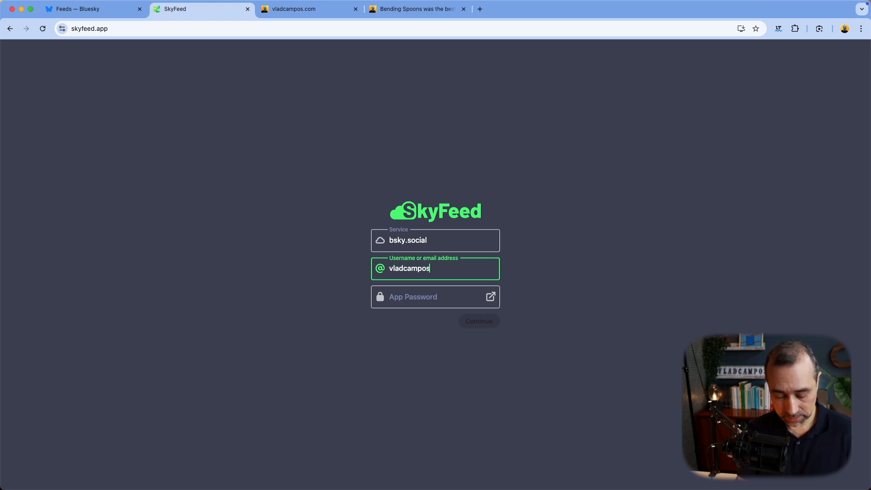
pyautogui.write('.com')
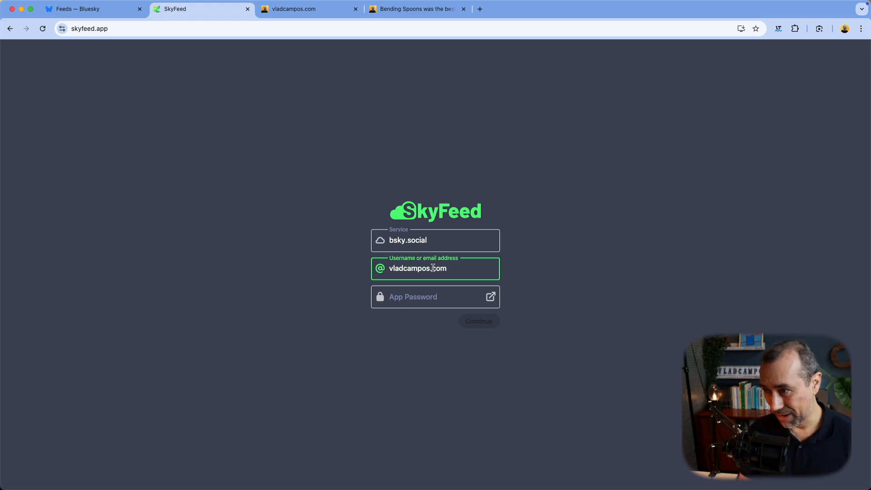
pyautogui.click(544, 306)
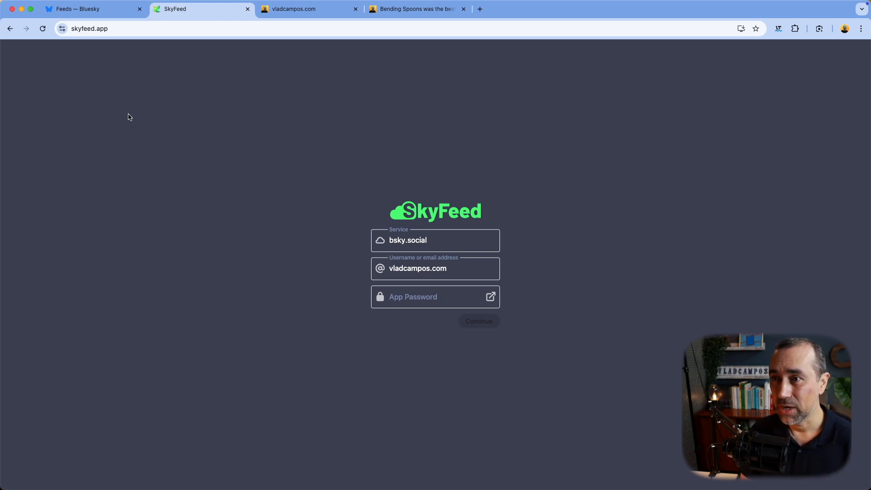
# Step: In Bluesky, go to Settings > Privacy and security > App passwords
pyautogui.click(96, 14)
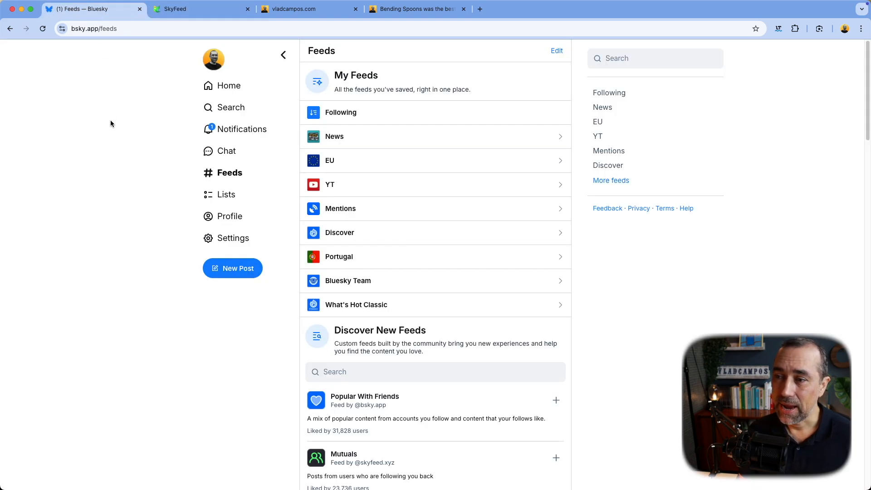
pyautogui.click(237, 242)
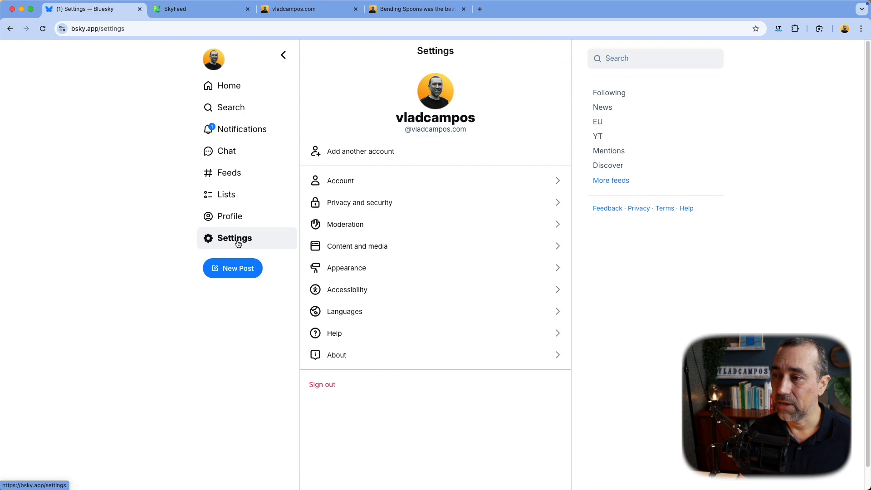
pyautogui.click(344, 204)
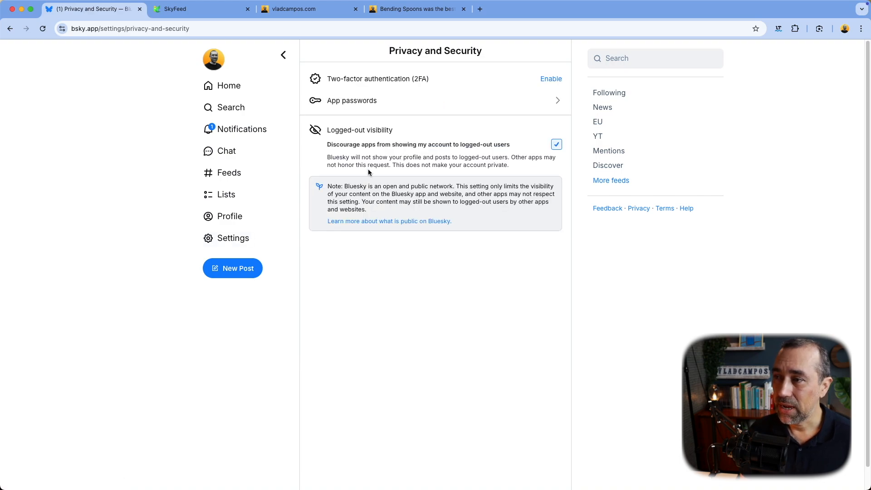
pyautogui.click(404, 107)
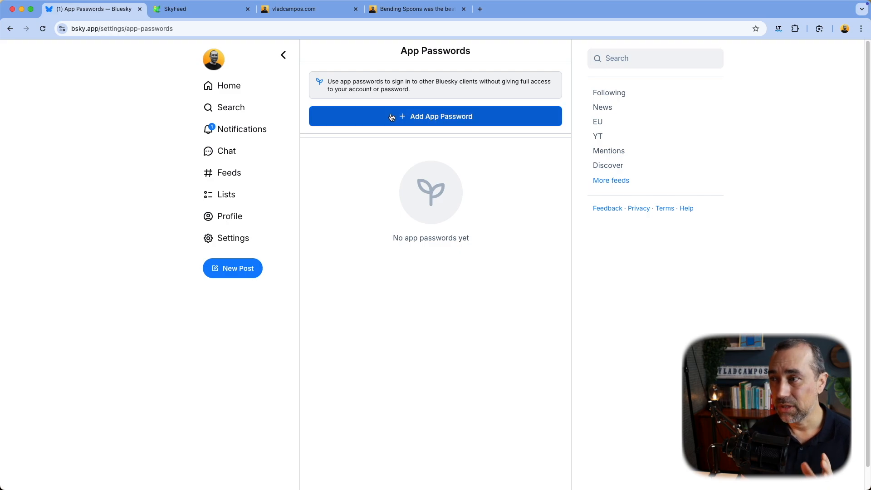
# Step: Create a Bluesky app password named SkyFeed and copy its generated value
pyautogui.click(391, 117)
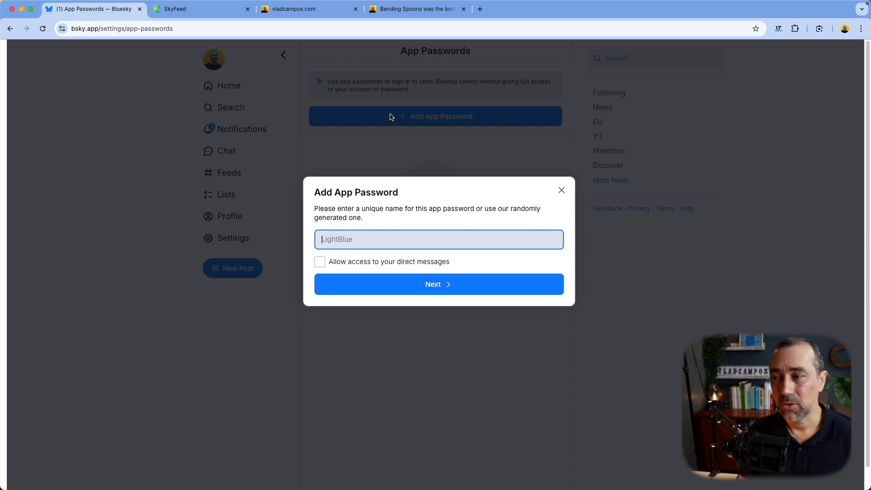
pyautogui.write('SkyFeed')
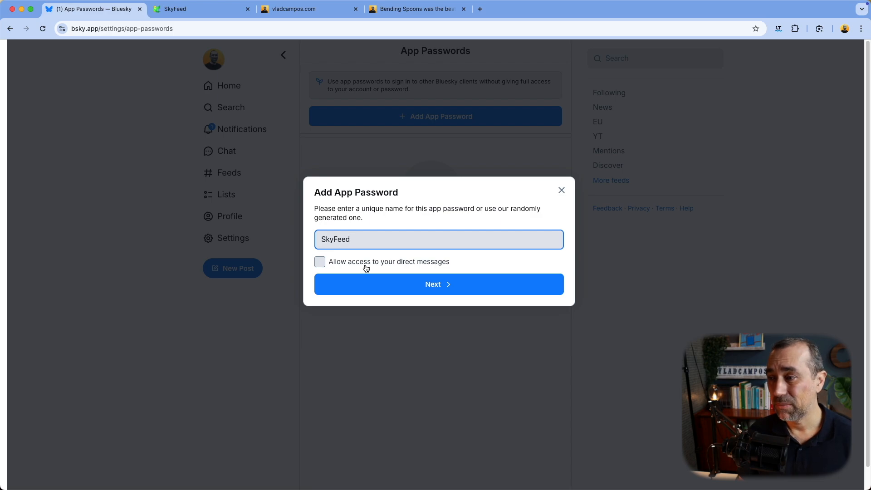
pyautogui.click(406, 291)
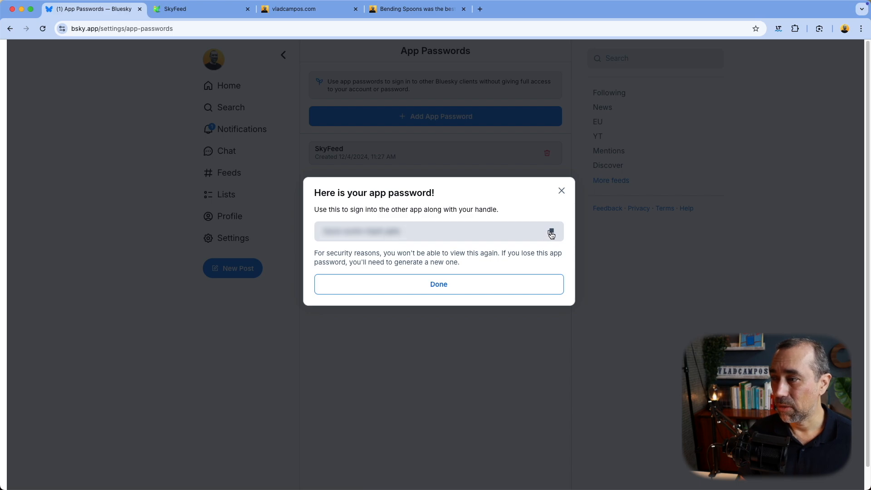
pyautogui.click(551, 232)
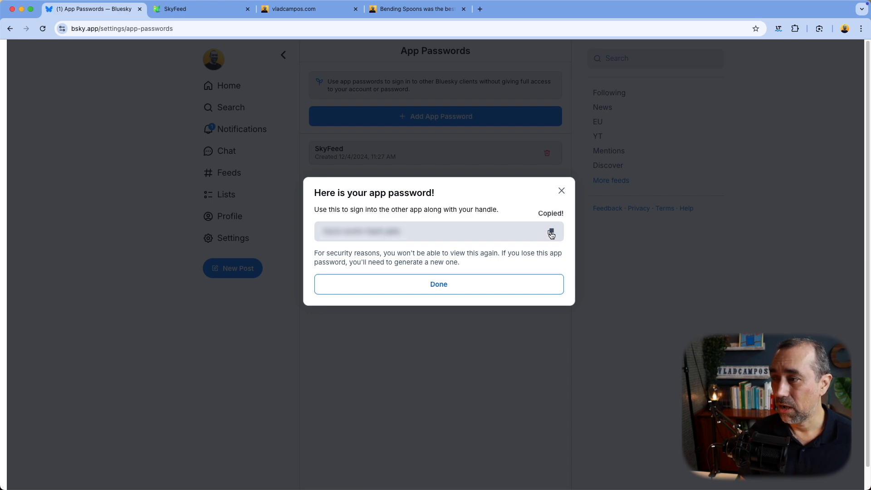
pyautogui.click(438, 288)
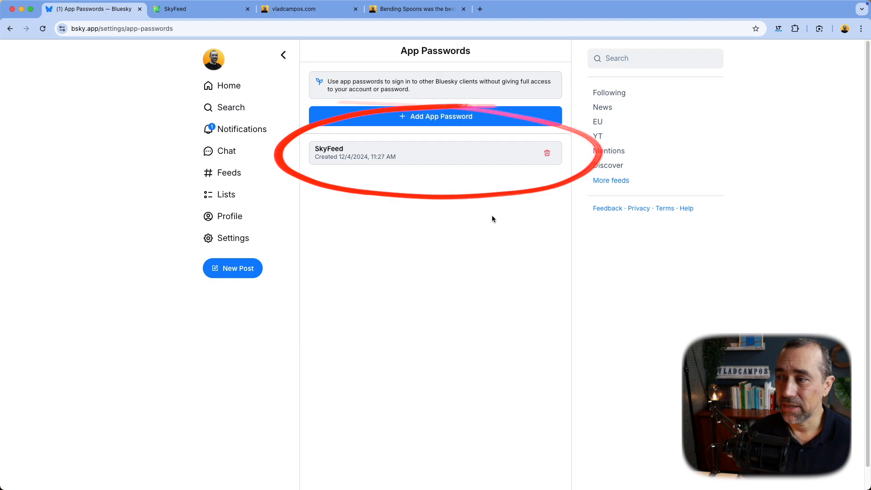
# Step: Paste the copied app password into SkyFeed's sign-in form and sign in
pyautogui.click(201, 11)
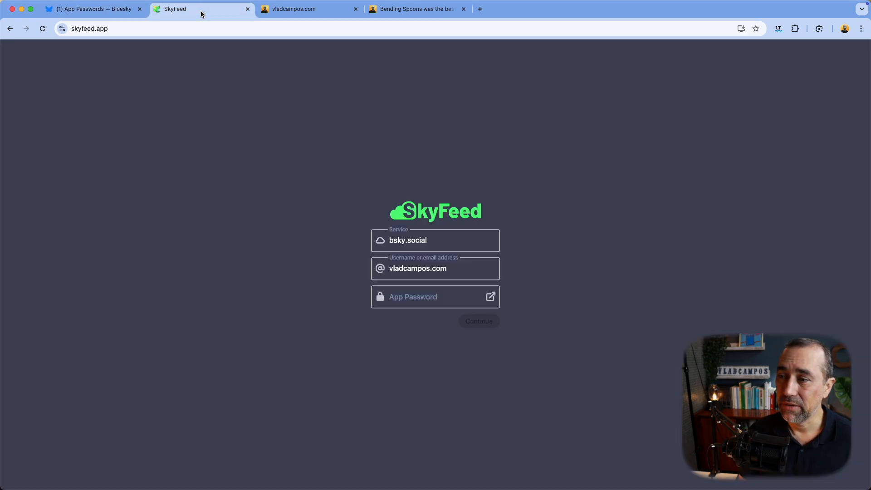
pyautogui.click(424, 299)
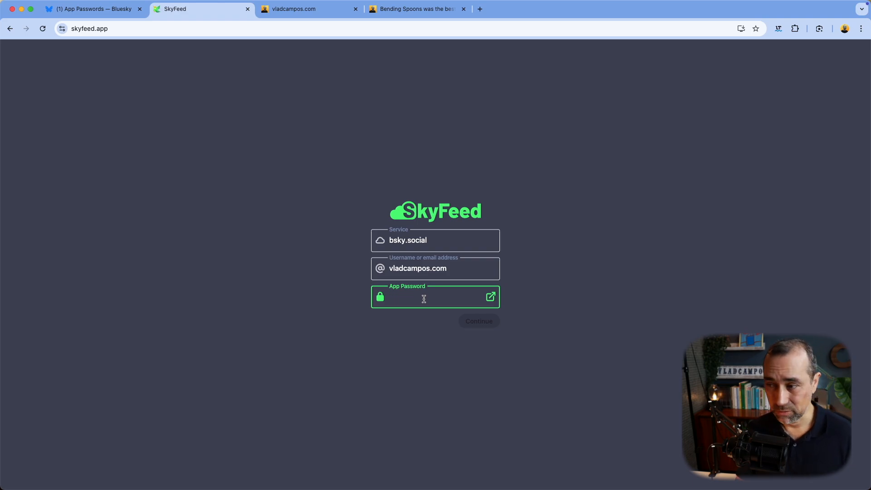
pyautogui.press('super+v')
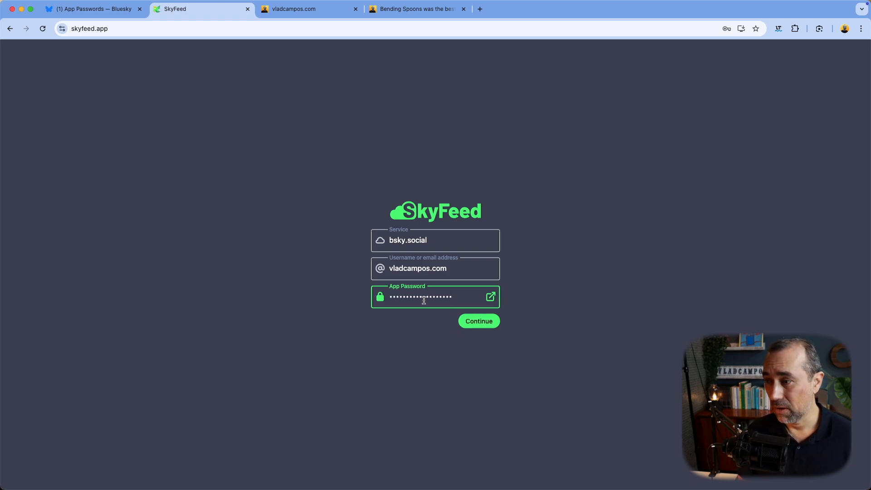
pyautogui.click(478, 324)
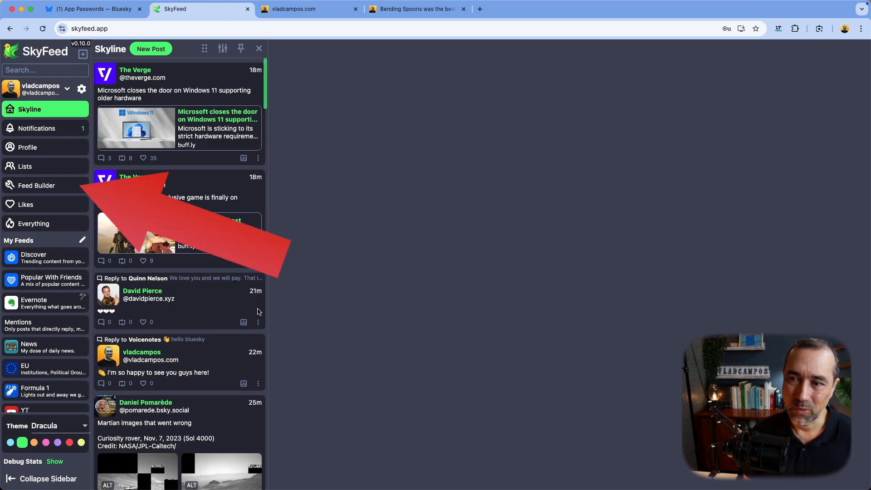
# Step: Open SkyFeed's Feed Builder and create the 'Hello, world!' template feed
pyautogui.click(67, 189)
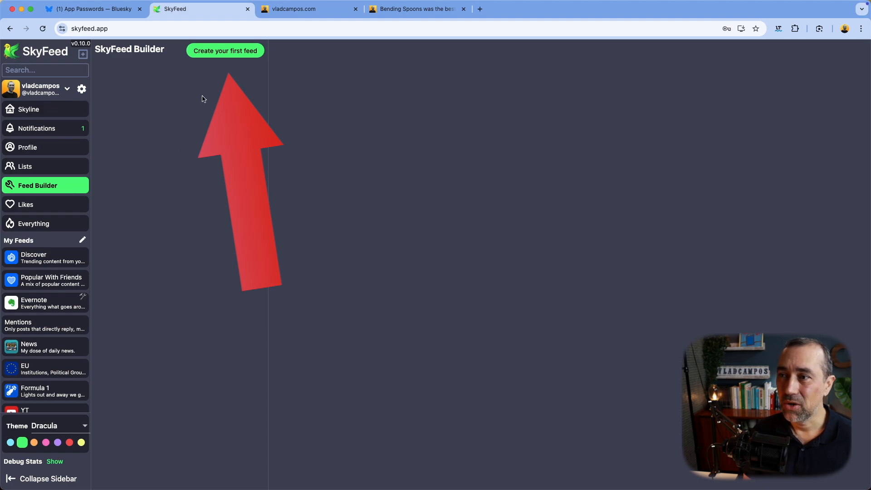
pyautogui.click(215, 60)
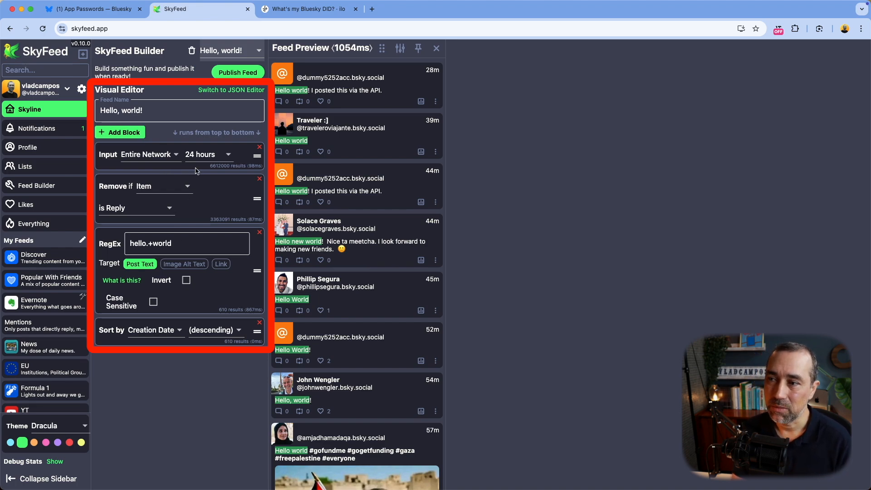
# Step: Delete the four template blocks: Input, Remove if, RegEx and Sort by
pyautogui.click(259, 149)
pyautogui.click(260, 150)
pyautogui.click(259, 149)
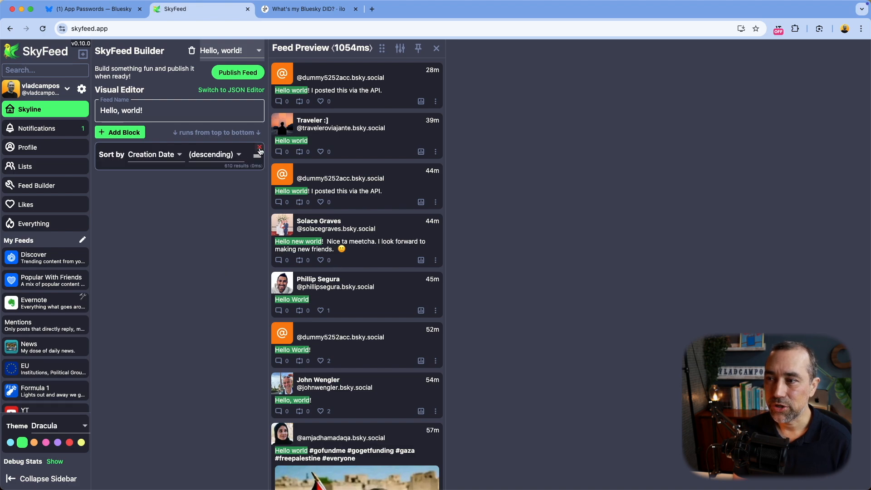
pyautogui.click(260, 150)
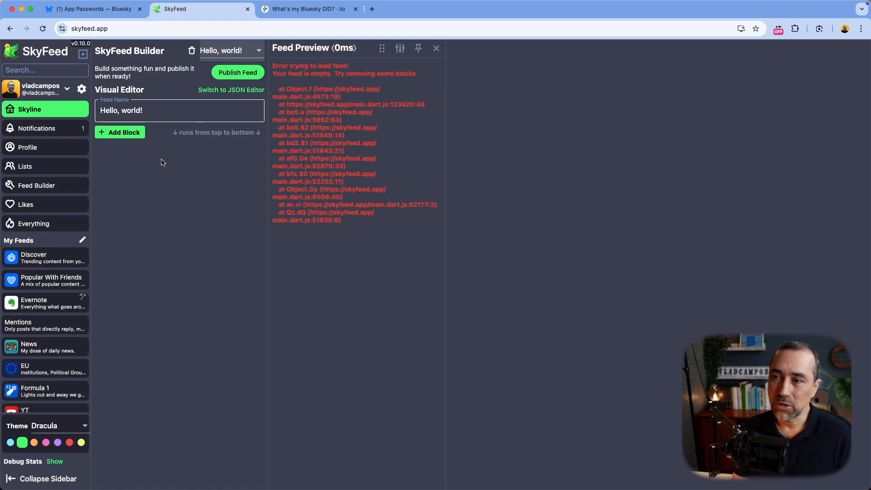
# Step: Add a Sort block ordering posts by creation date, descending
pyautogui.click(128, 137)
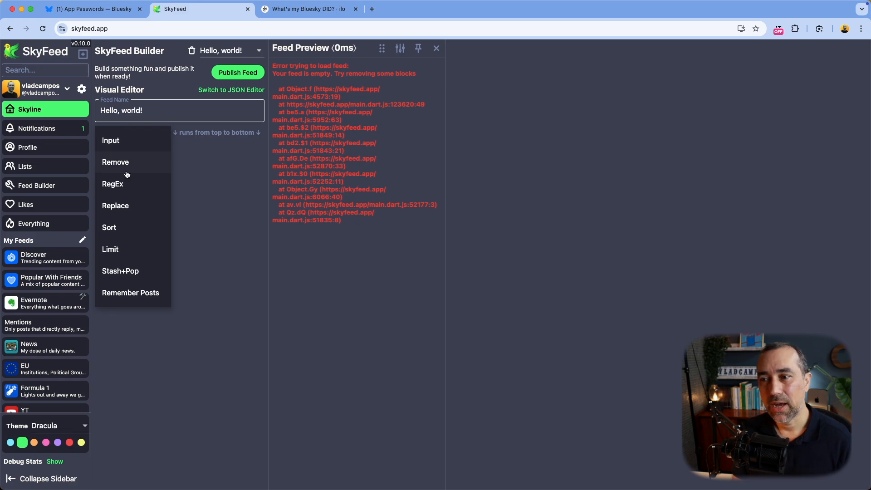
pyautogui.click(110, 228)
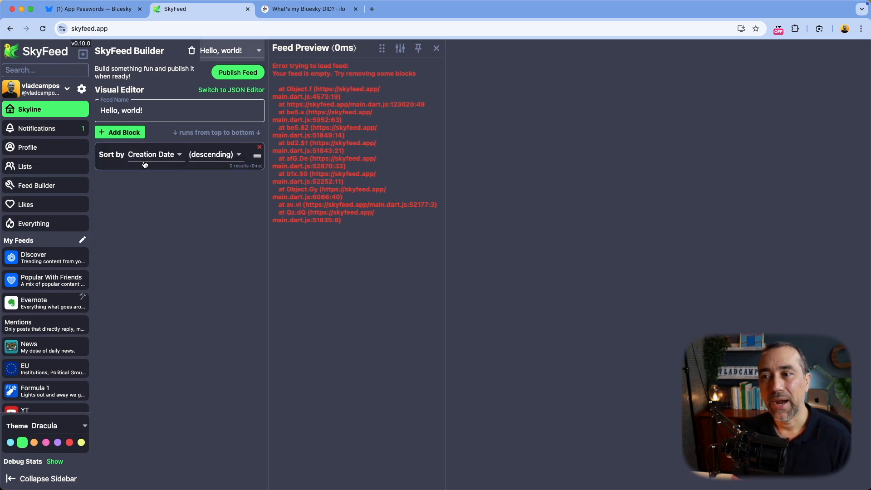
pyautogui.click(210, 161)
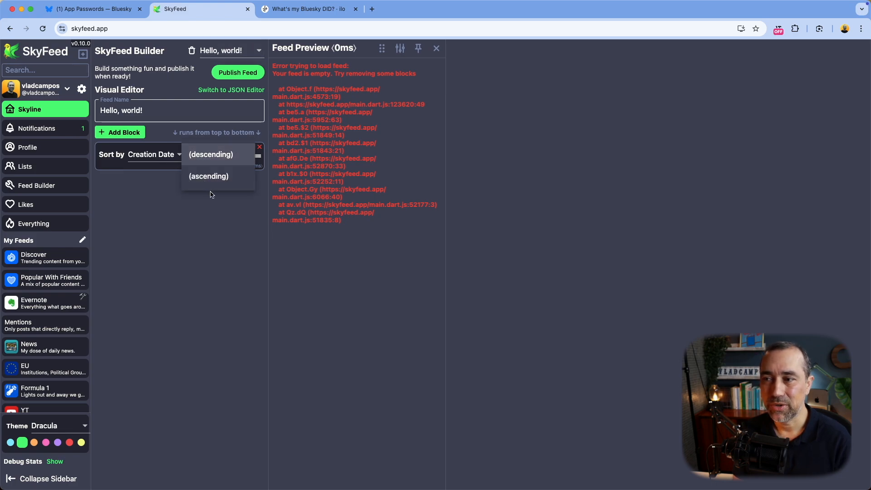
pyautogui.click(205, 212)
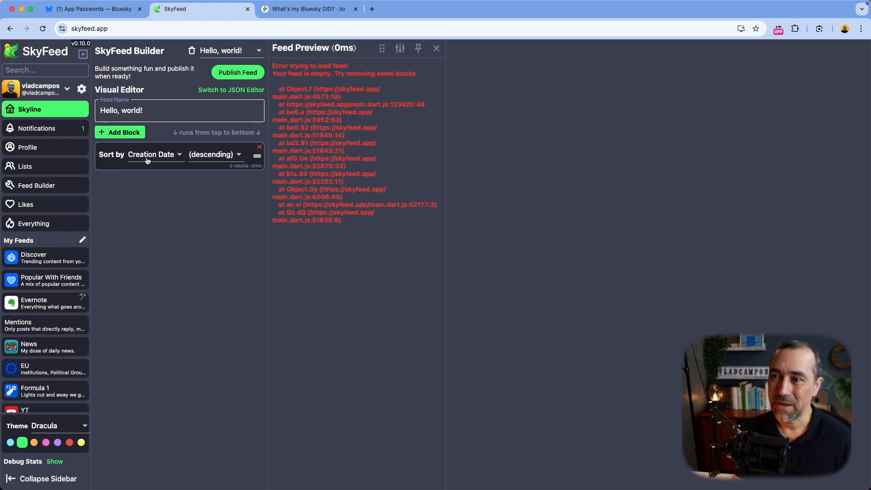
# Step: Add an Input block above the sort and set its source to Single User
pyautogui.click(135, 139)
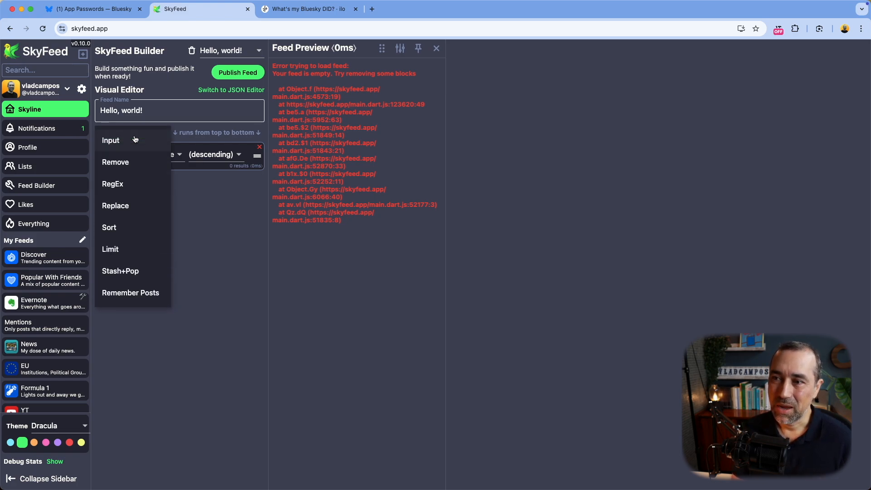
pyautogui.click(121, 142)
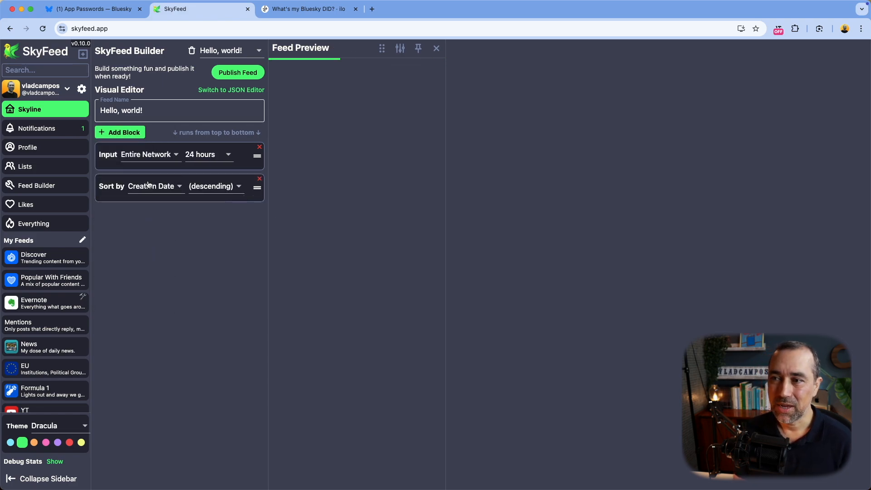
pyautogui.click(149, 155)
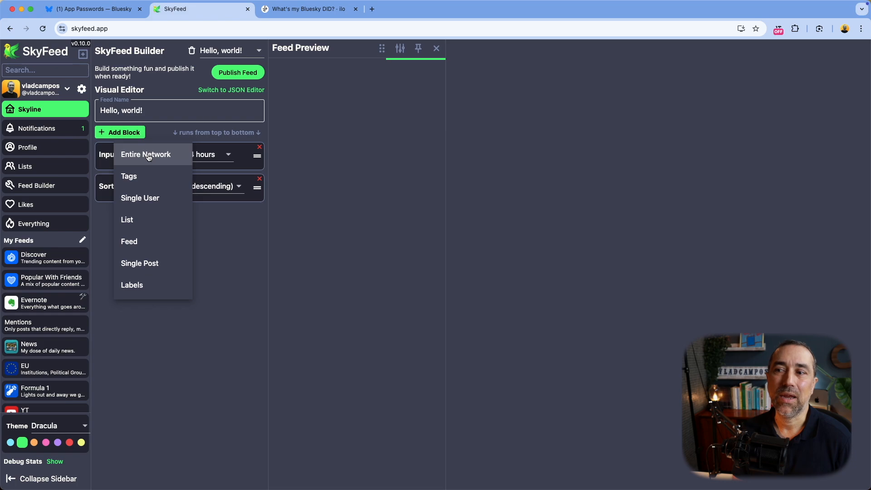
pyautogui.click(147, 198)
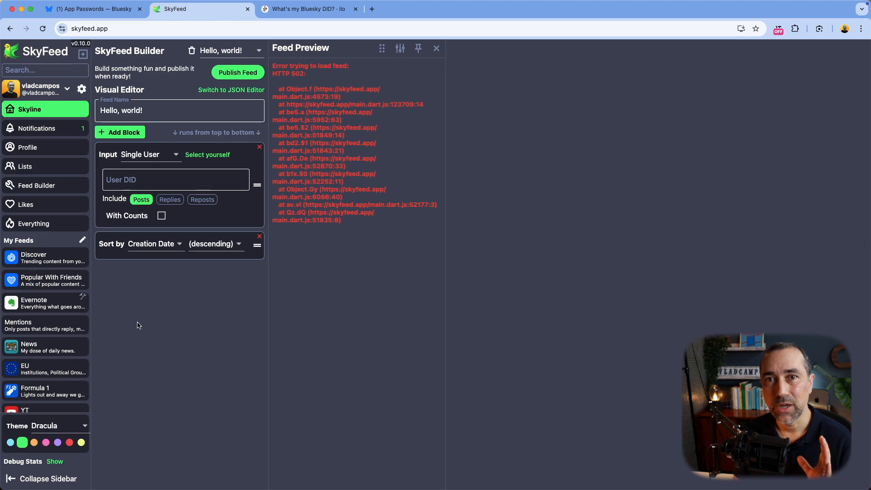
# Step: Look up the account's Bluesky DID on ilo.so from its handle and select it
pyautogui.click(290, 11)
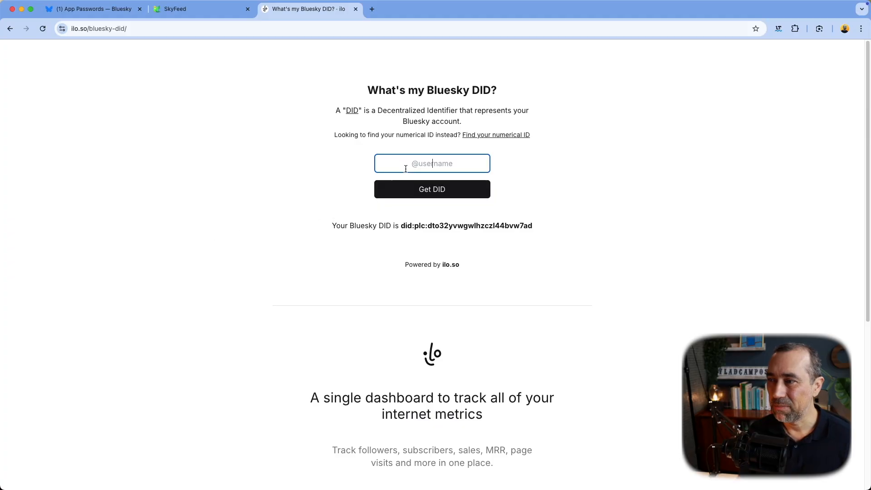
pyautogui.write('@')
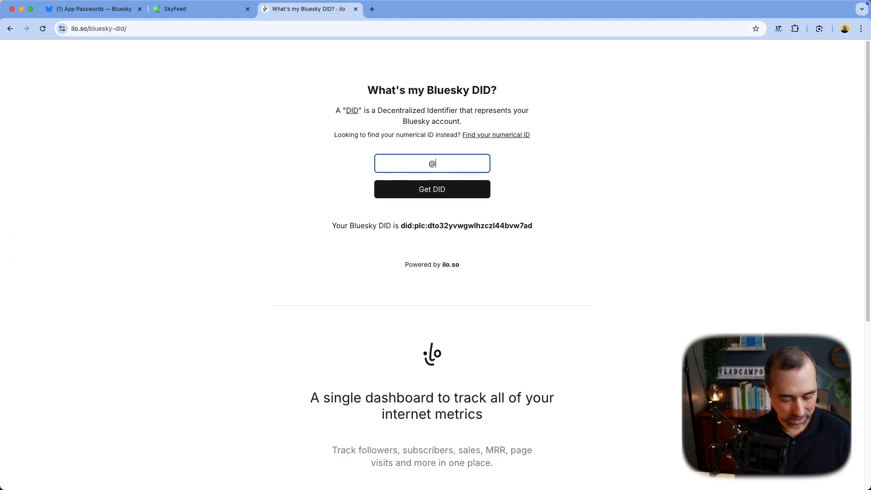
pyautogui.write('vladcampos.com')
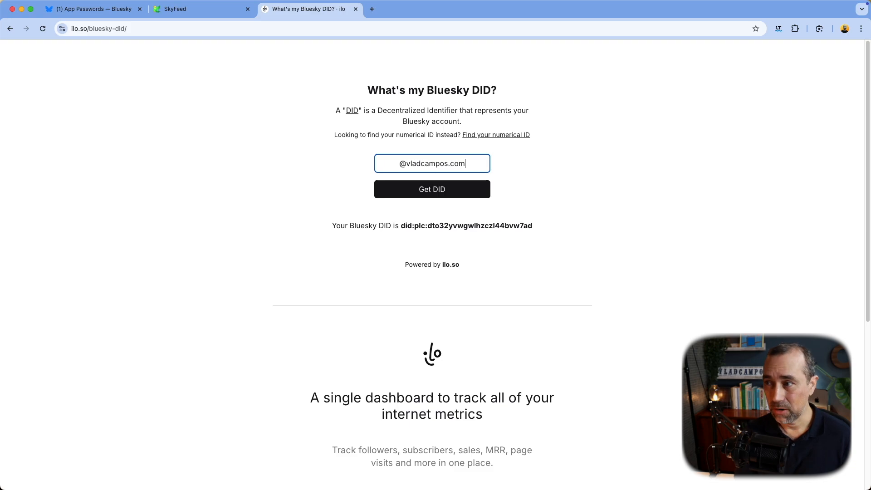
pyautogui.click(444, 195)
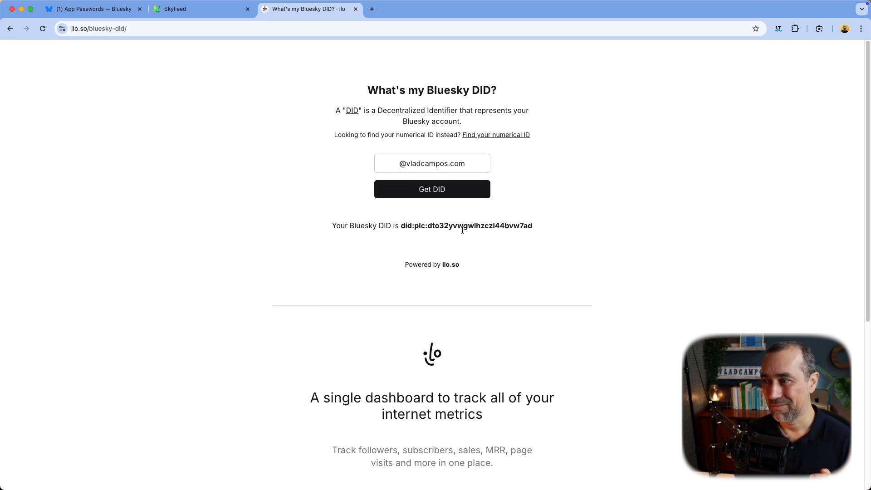
pyautogui.moveTo(538, 228); pyautogui.dragTo(399, 228)
pyautogui.press('super+c')
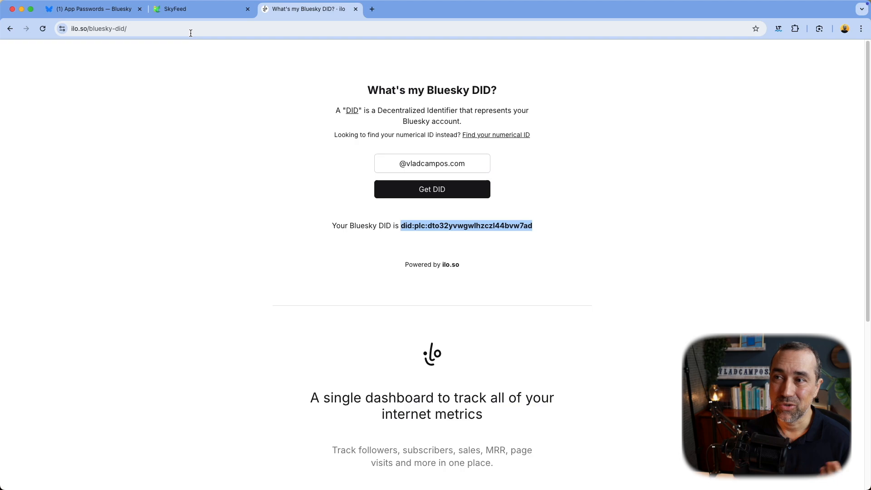
# Step: Paste the copied DID into the Single User input's User DID field
pyautogui.click(185, 15)
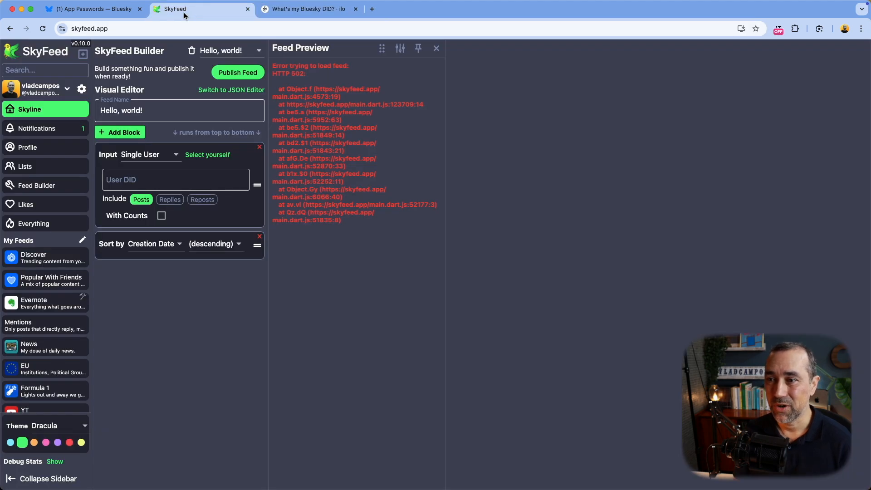
pyautogui.click(131, 178)
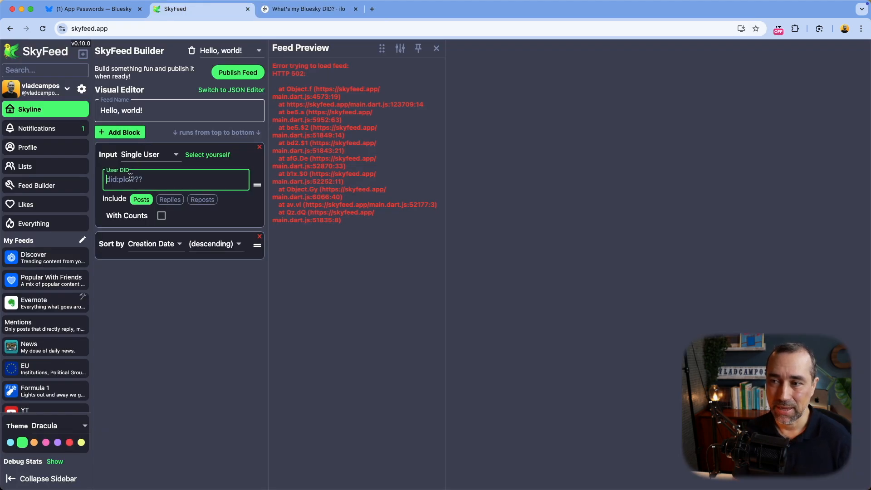
pyautogui.press('super+v')
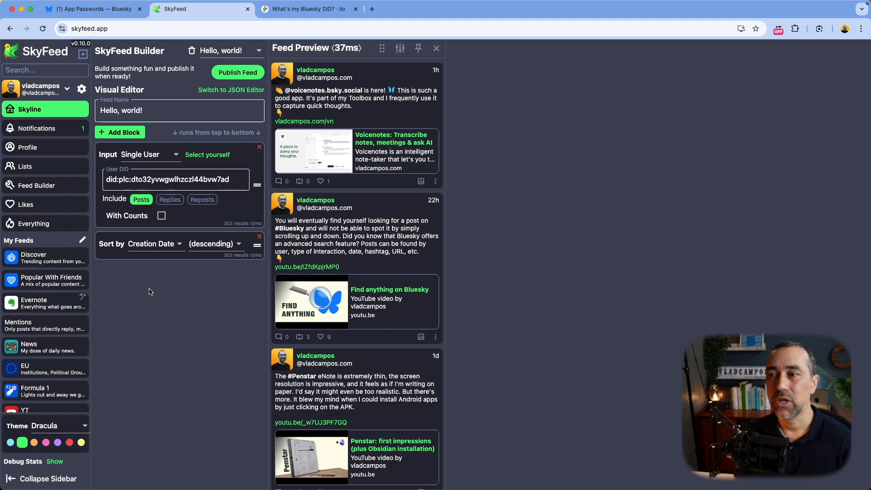
# Step: Add a RegEx block filtering post text by the pattern 'Obsidian'
pyautogui.click(127, 133)
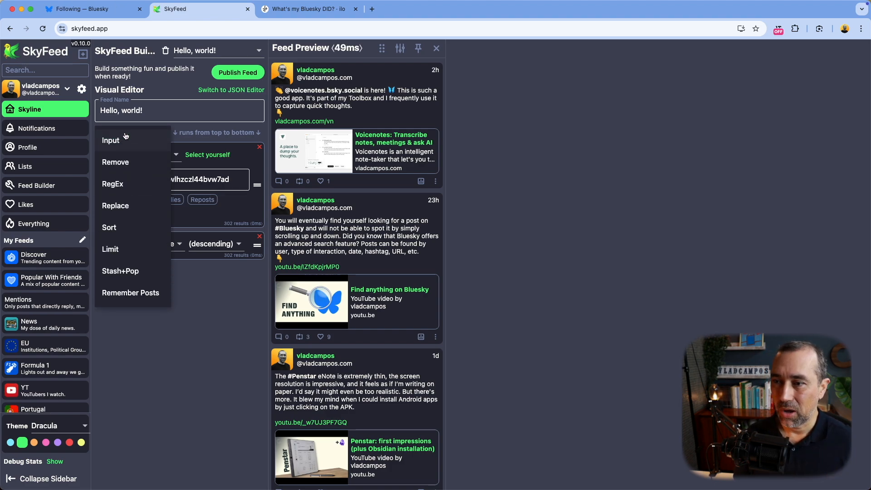
pyautogui.click(121, 189)
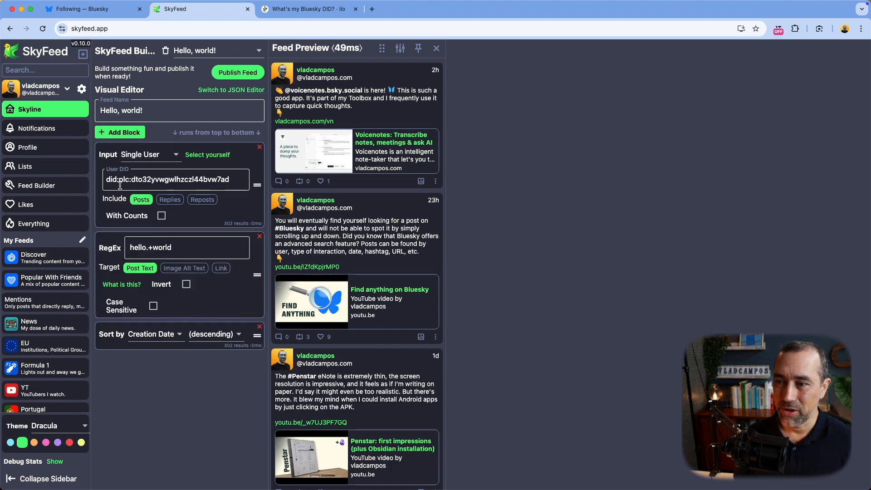
pyautogui.click(141, 247)
pyautogui.tripleClick(141, 247)
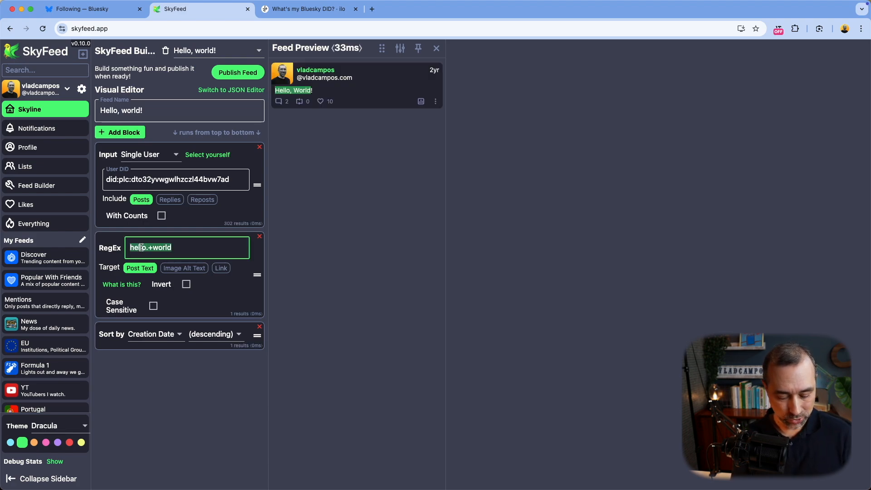
pyautogui.write('(')
pyautogui.write('bsidian')
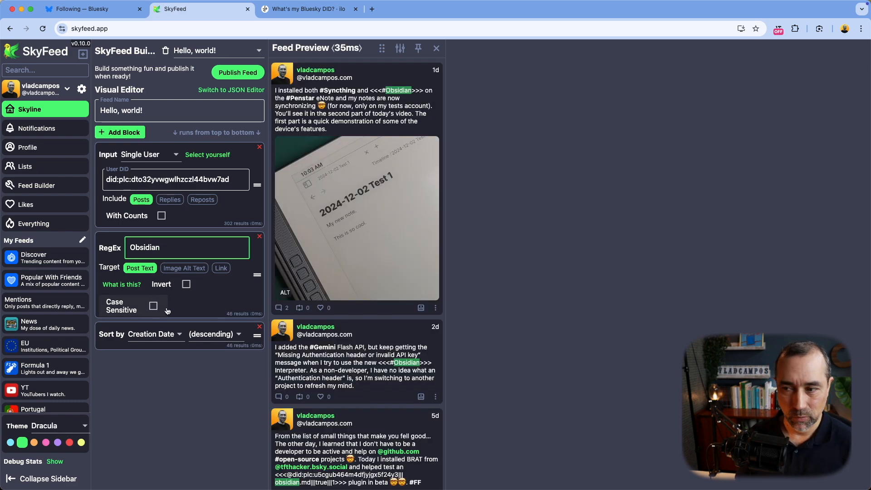
pyautogui.click(169, 392)
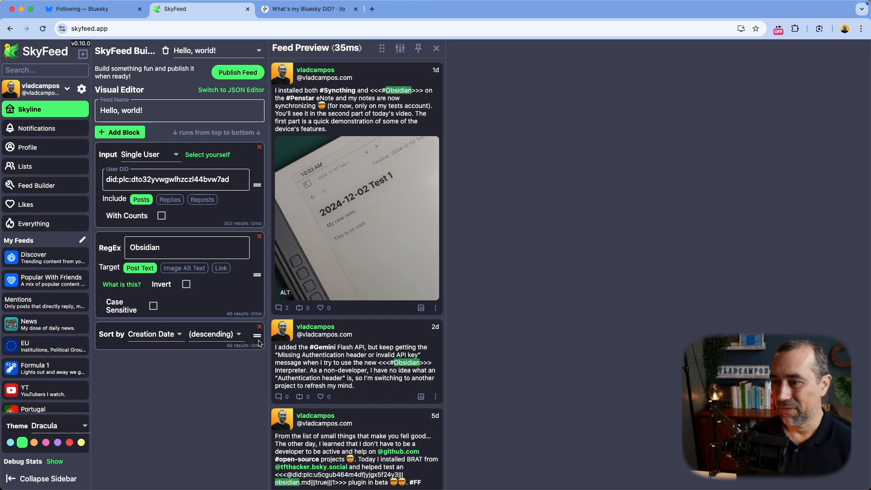
# Step: Move the Sort by Creation Date block above RegEx and review the 46 previewed Obsidian posts
pyautogui.moveTo(257, 336); pyautogui.dragTo(257, 245)
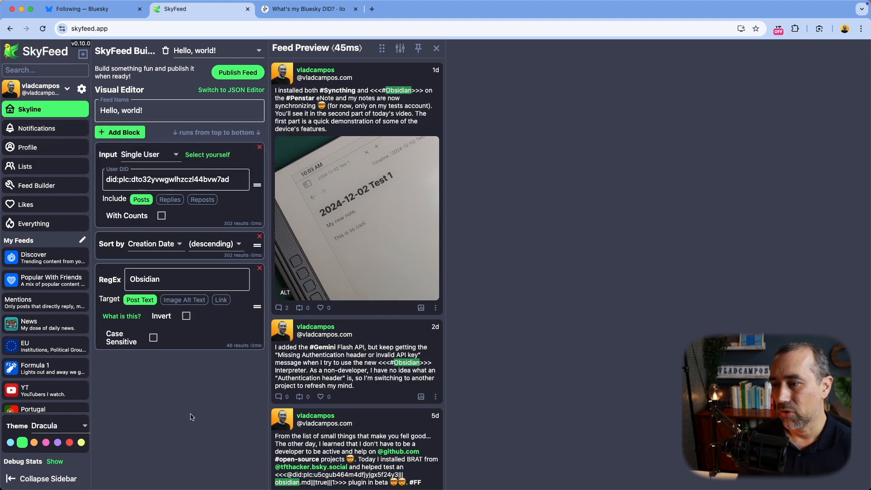
pyautogui.scroll(-15, 335, 383)
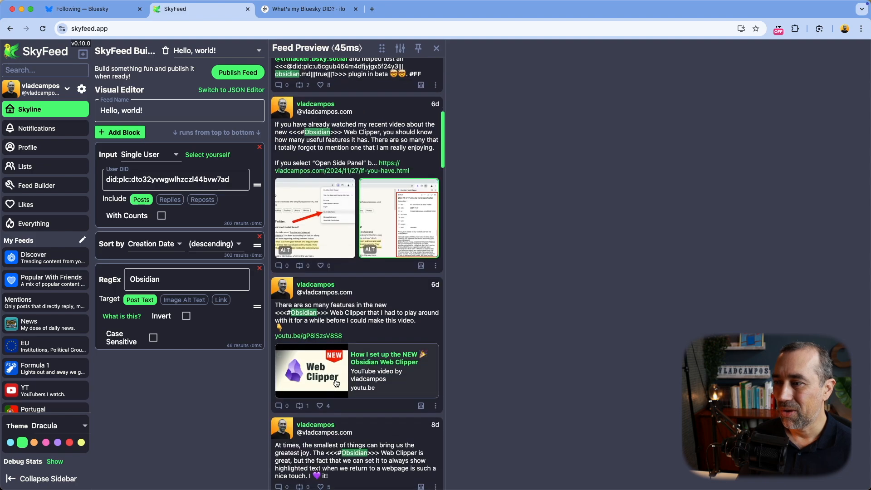
pyautogui.scroll(-15, 335, 383)
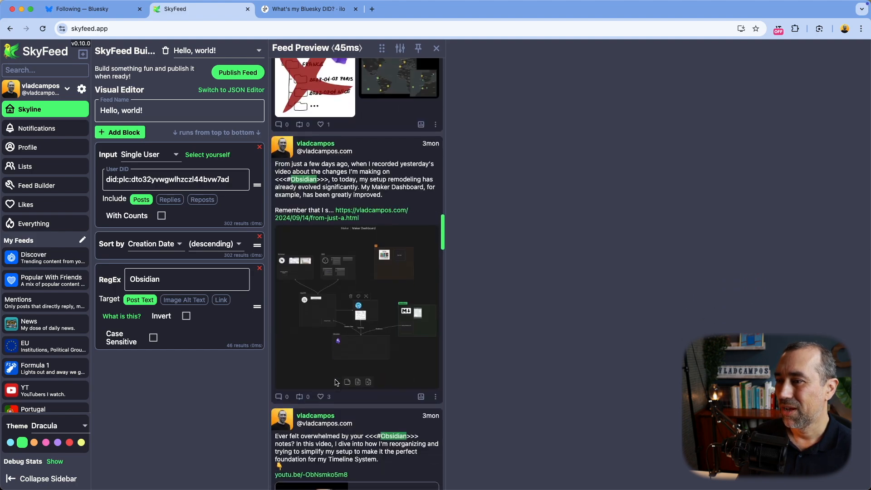
pyautogui.scroll(15, 336, 384)
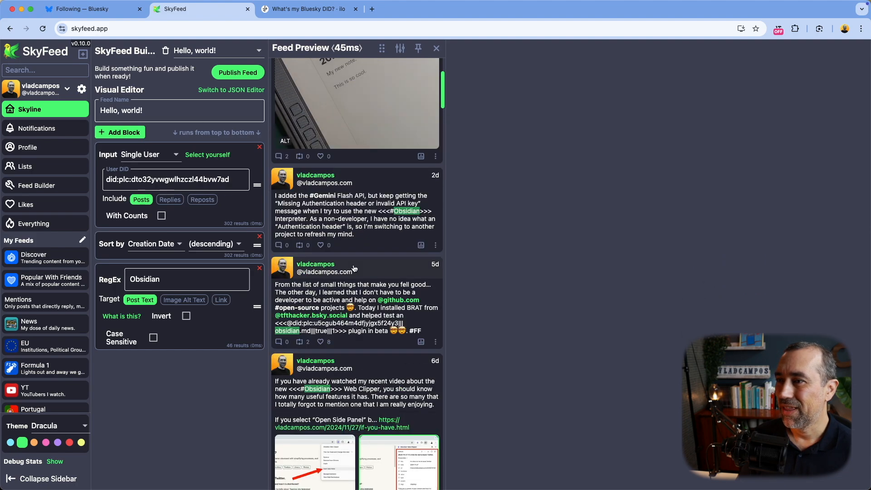
pyautogui.scroll(2, 359, 121)
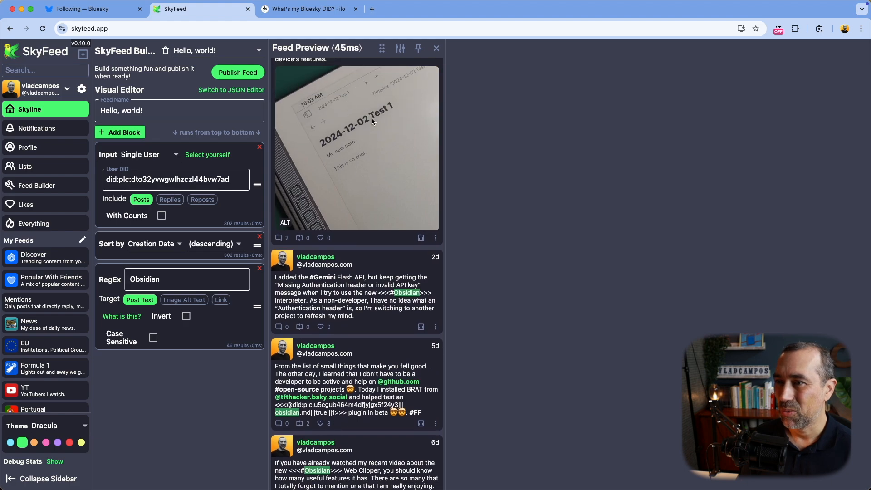
# Step: Rename the feed from 'Hello, world!' to the account's handle plus 'Obsidian' and begin publishing it
pyautogui.click(160, 113)
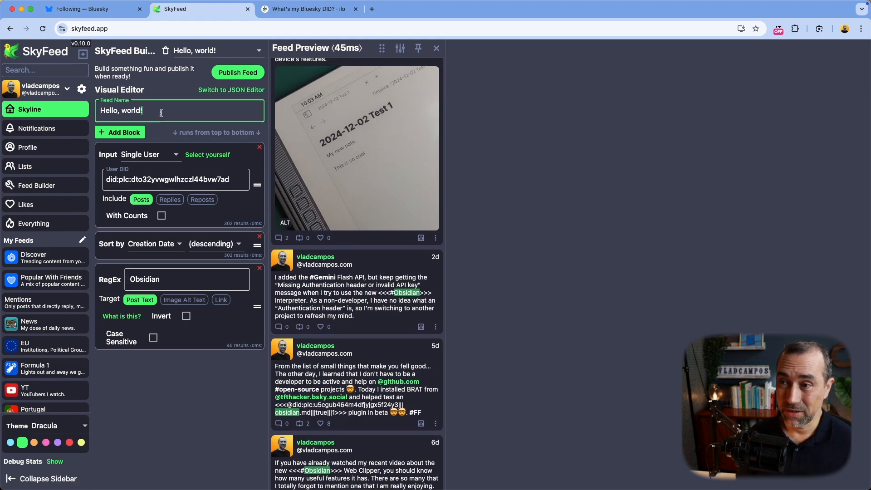
pyautogui.press('super+a')
pyautogui.write('vladcampos')
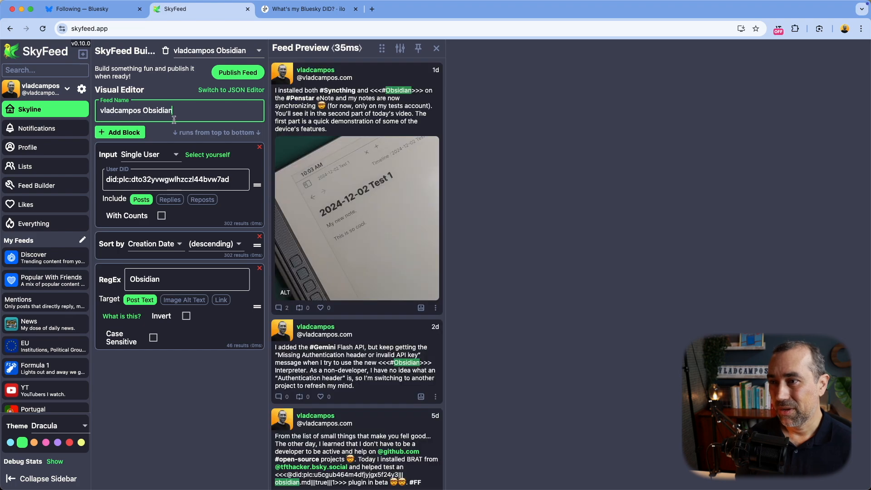
pyautogui.click(235, 77)
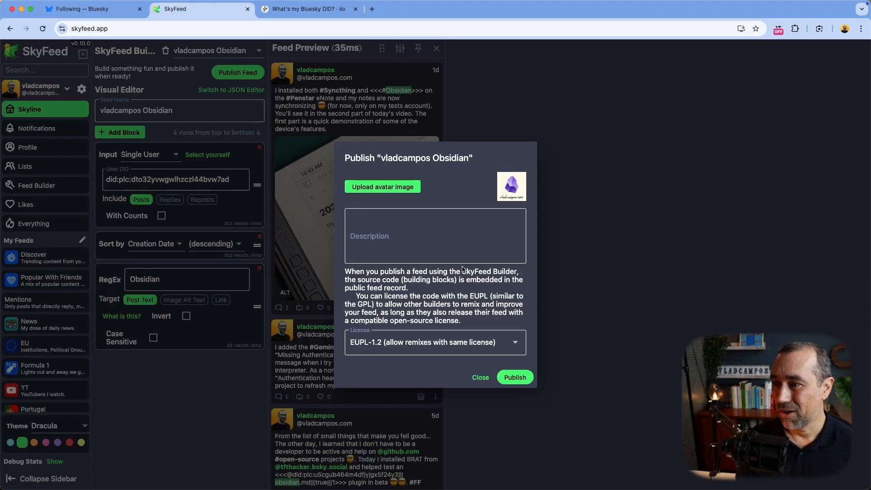
# Step: Give the feed a description saying it collects the account's posts about Obsidian, then go to Bluesky
pyautogui.click(385, 232)
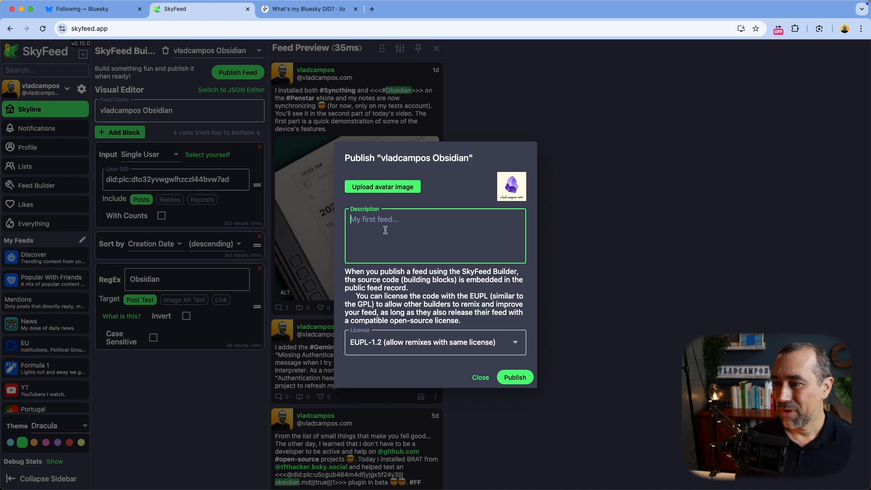
pyautogui.write('🔹 ')
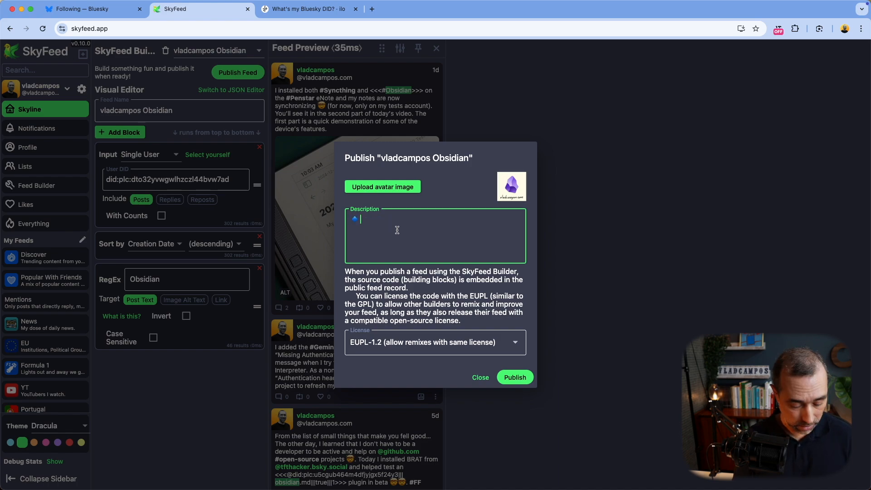
pyautogui.write('vladcampos')
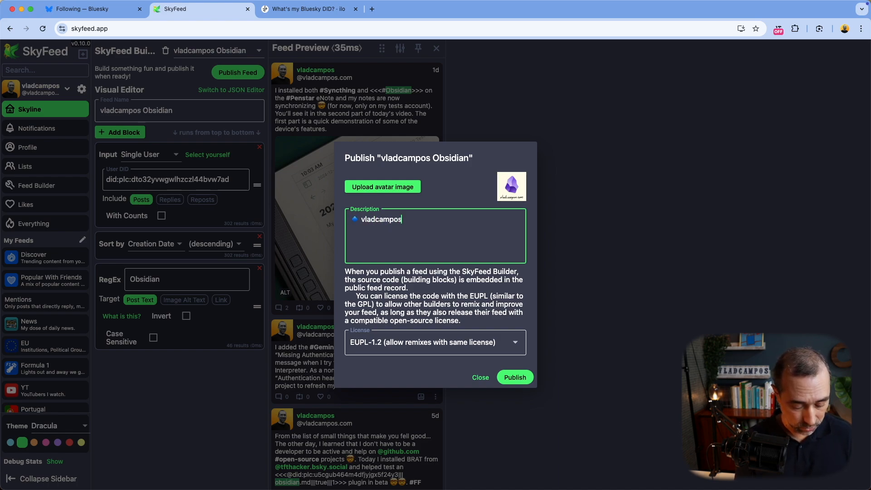
pyautogui.write(' posts')
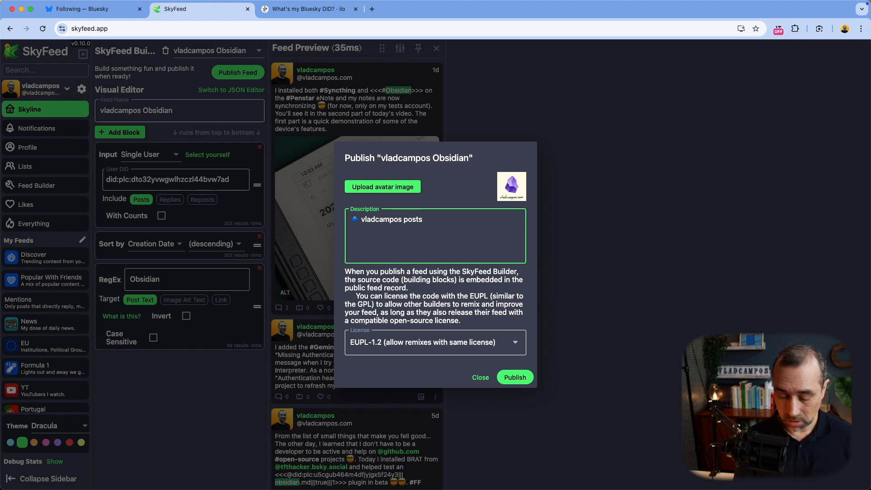
pyautogui.write(' about Ob')
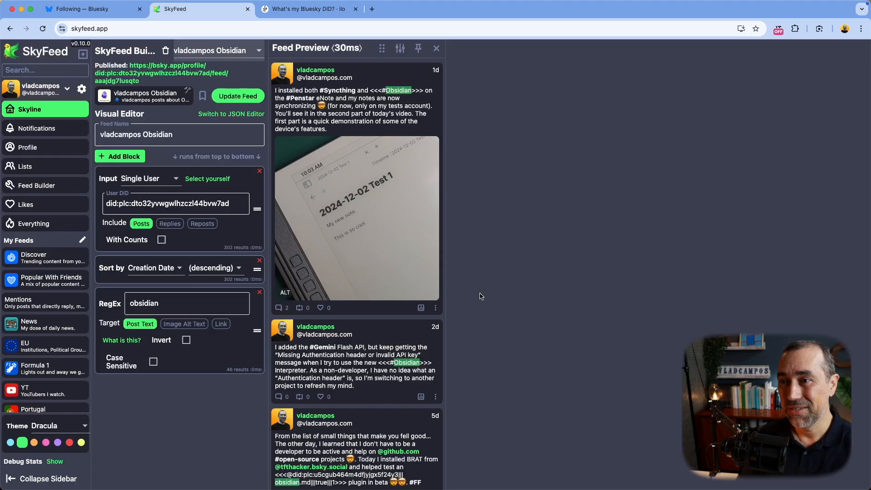
pyautogui.click(81, 10)
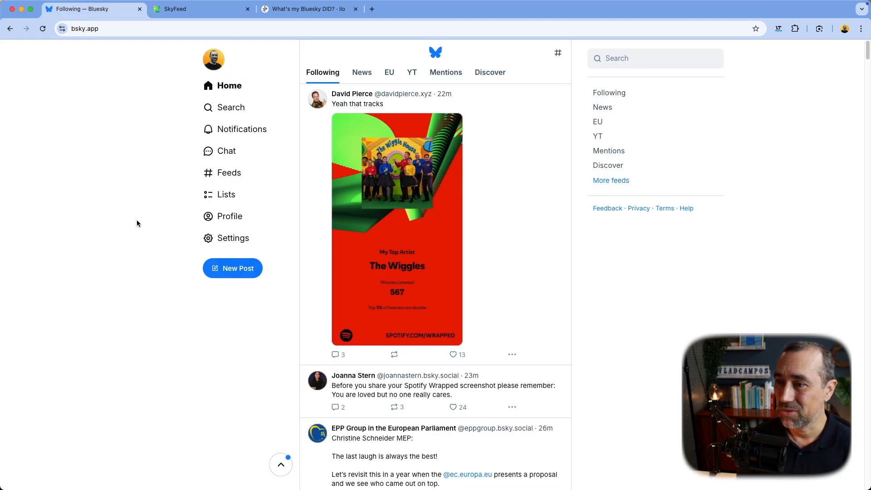
# Step: Find the new Obsidian feed under the profile's Feeds in Bluesky, check its posts, then return to SkyFeed
pyautogui.click(222, 219)
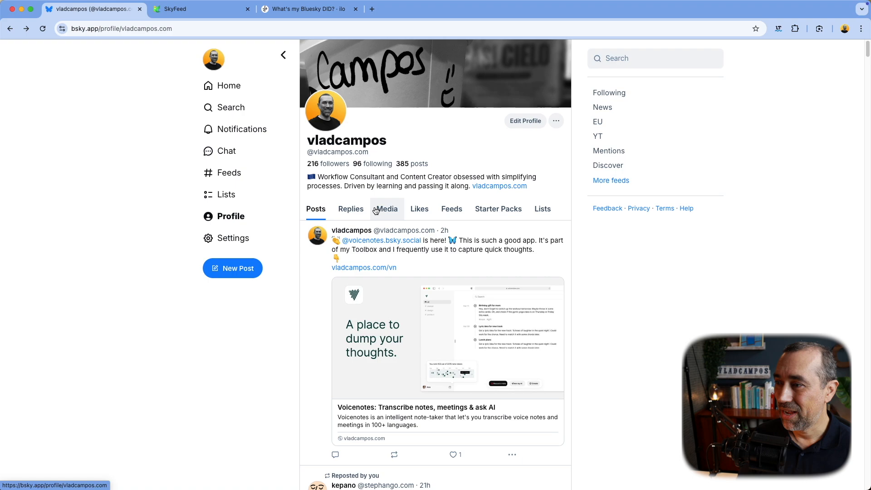
pyautogui.click(445, 210)
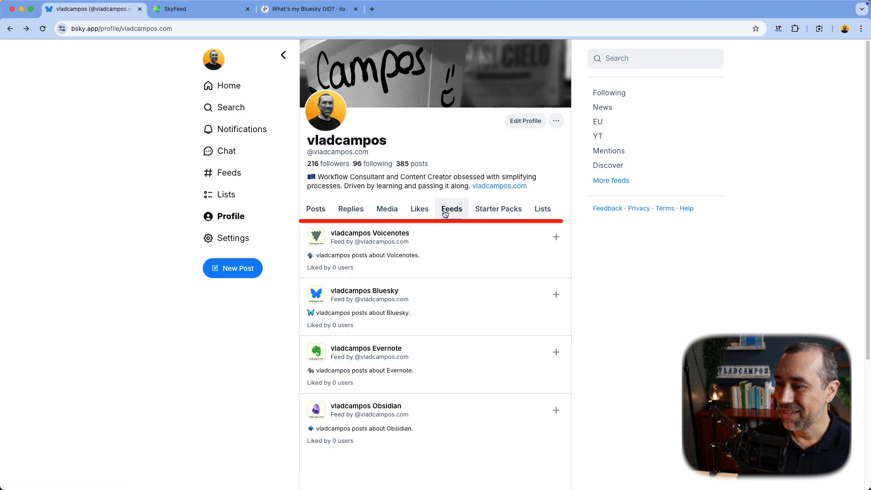
pyautogui.click(438, 414)
pyautogui.scroll(-15, 447, 297)
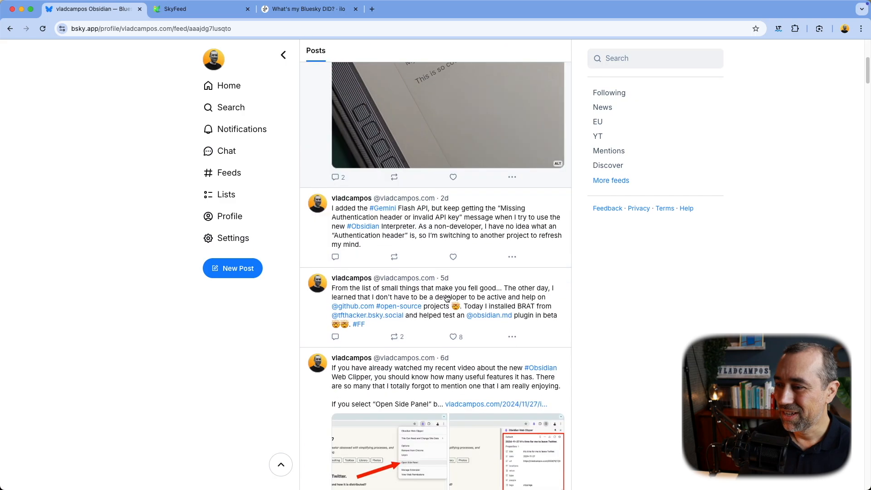
pyautogui.scroll(10, 447, 298)
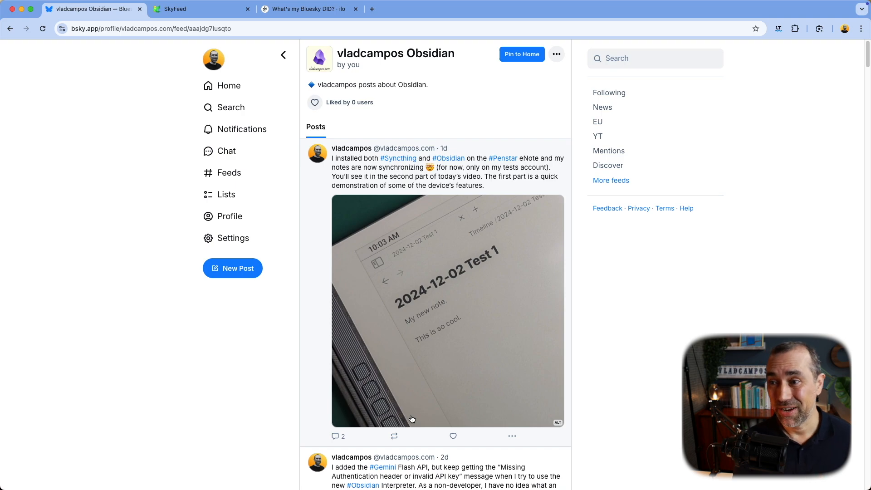
pyautogui.click(235, 179)
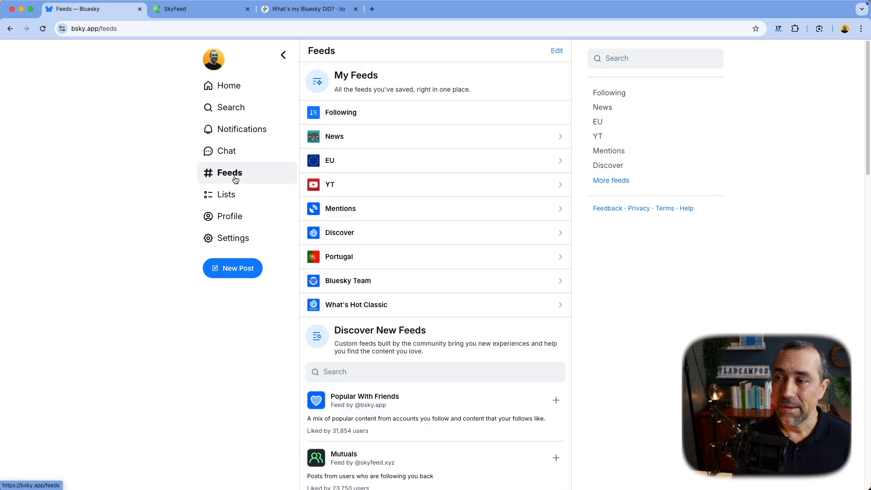
pyautogui.click(181, 12)
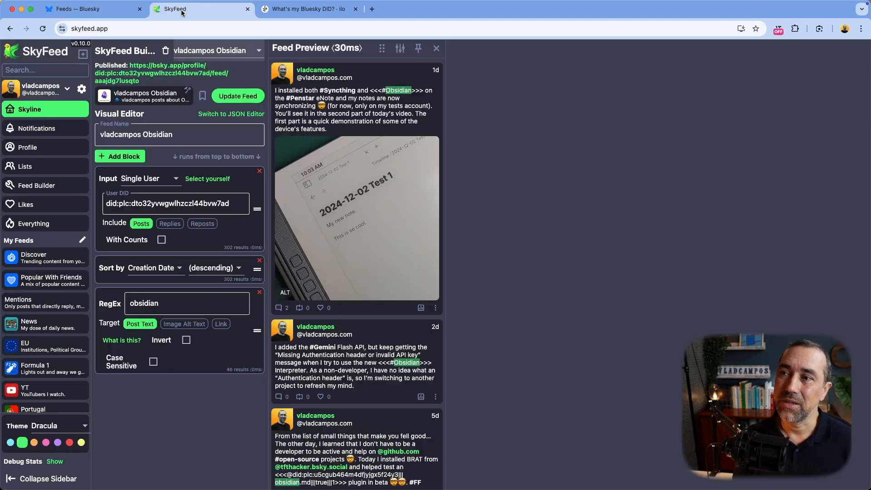